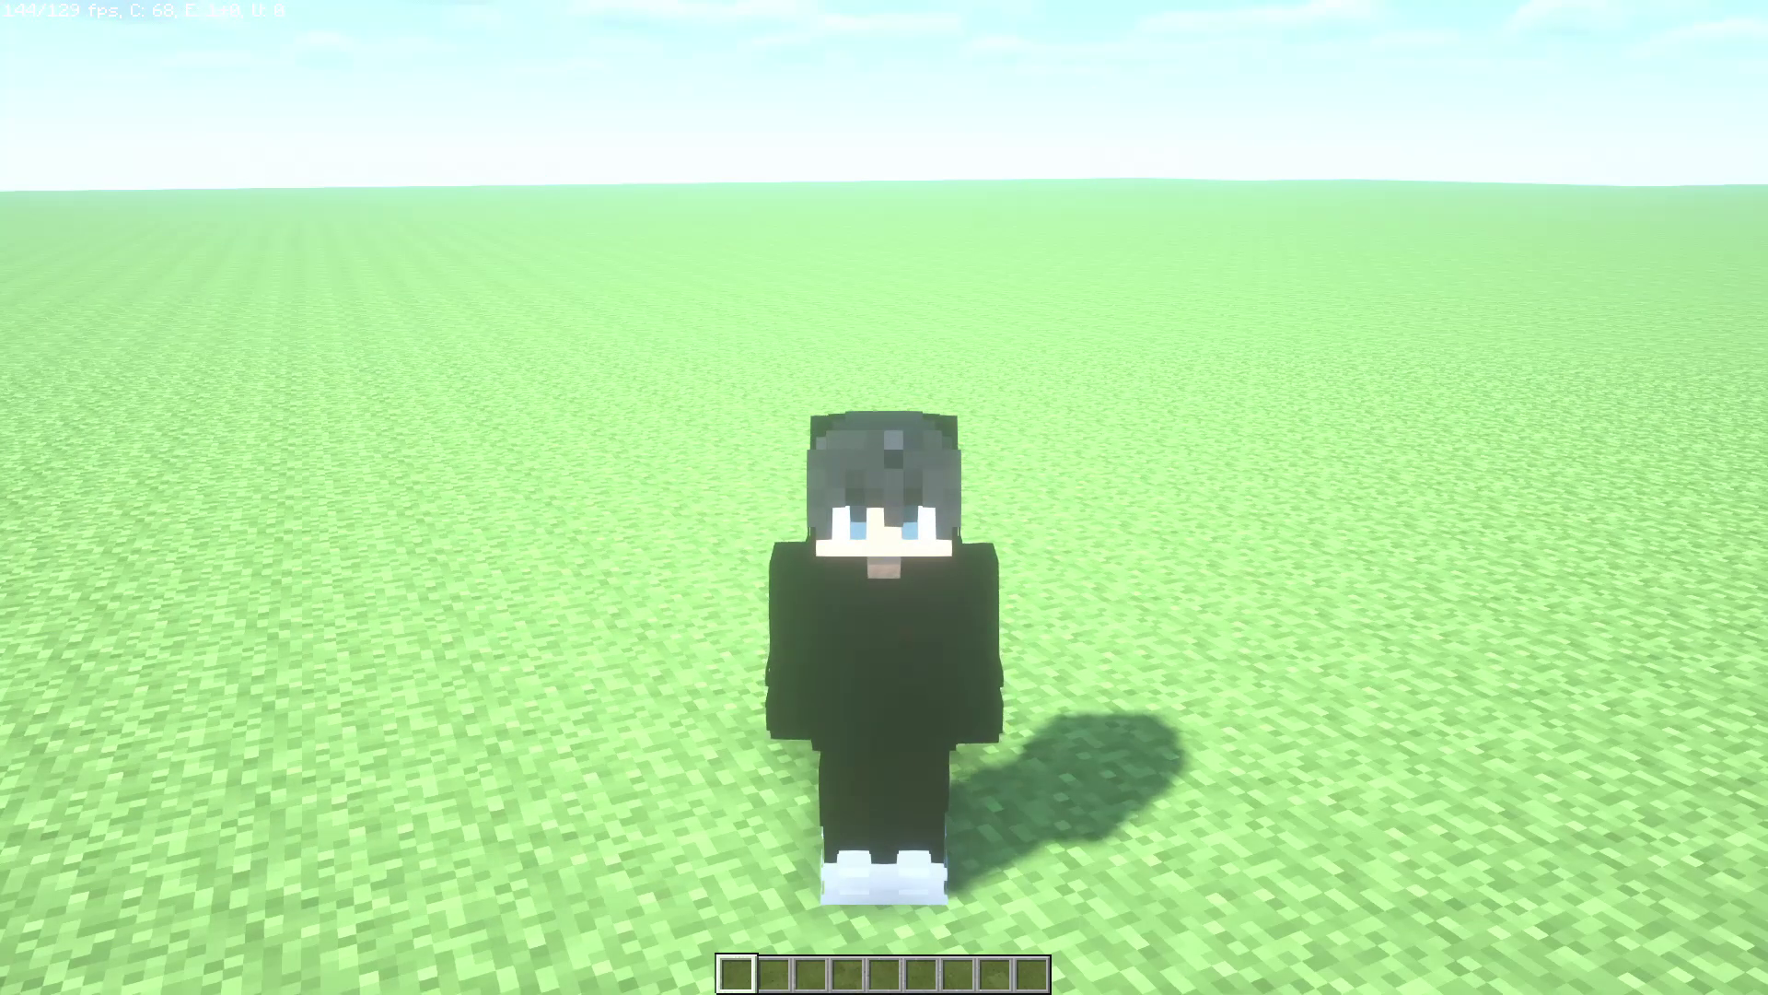
- Select the BSL_v8.1.02.1.zip pack in the Video Settings Shaders list instead of OFF
{"action": "key", "text": "Escape"}
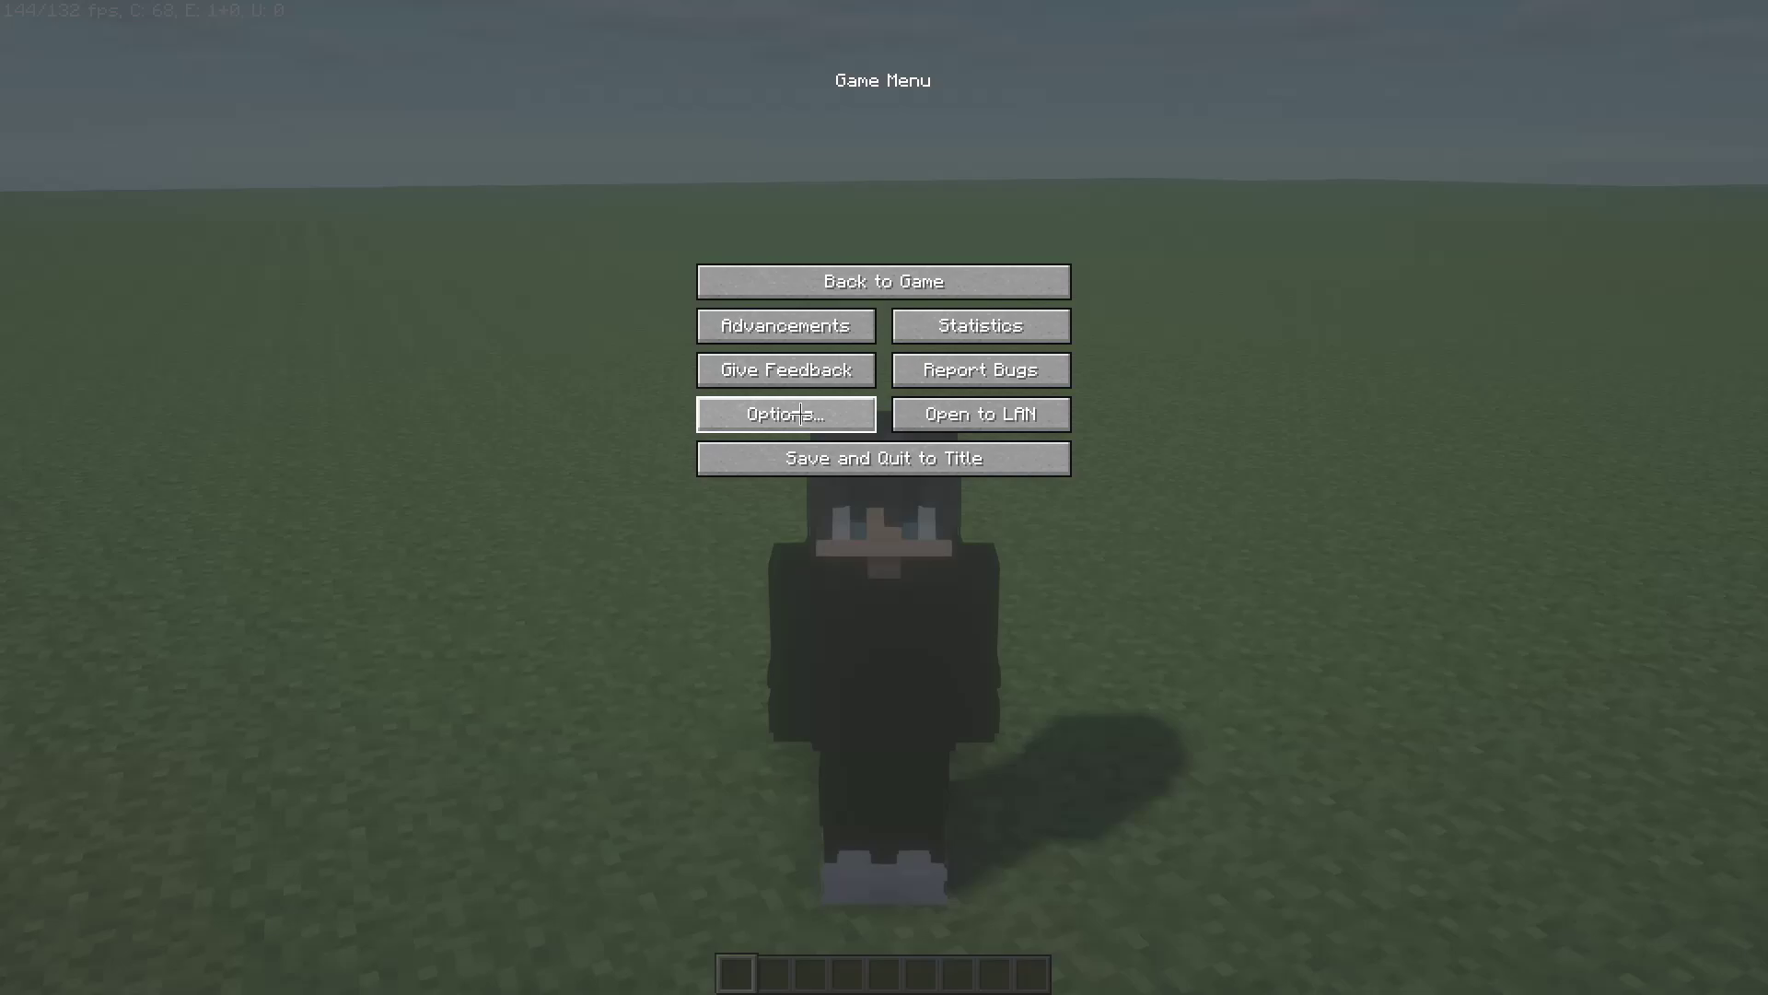
{"action": "left_click", "coordinate": [801, 413]}
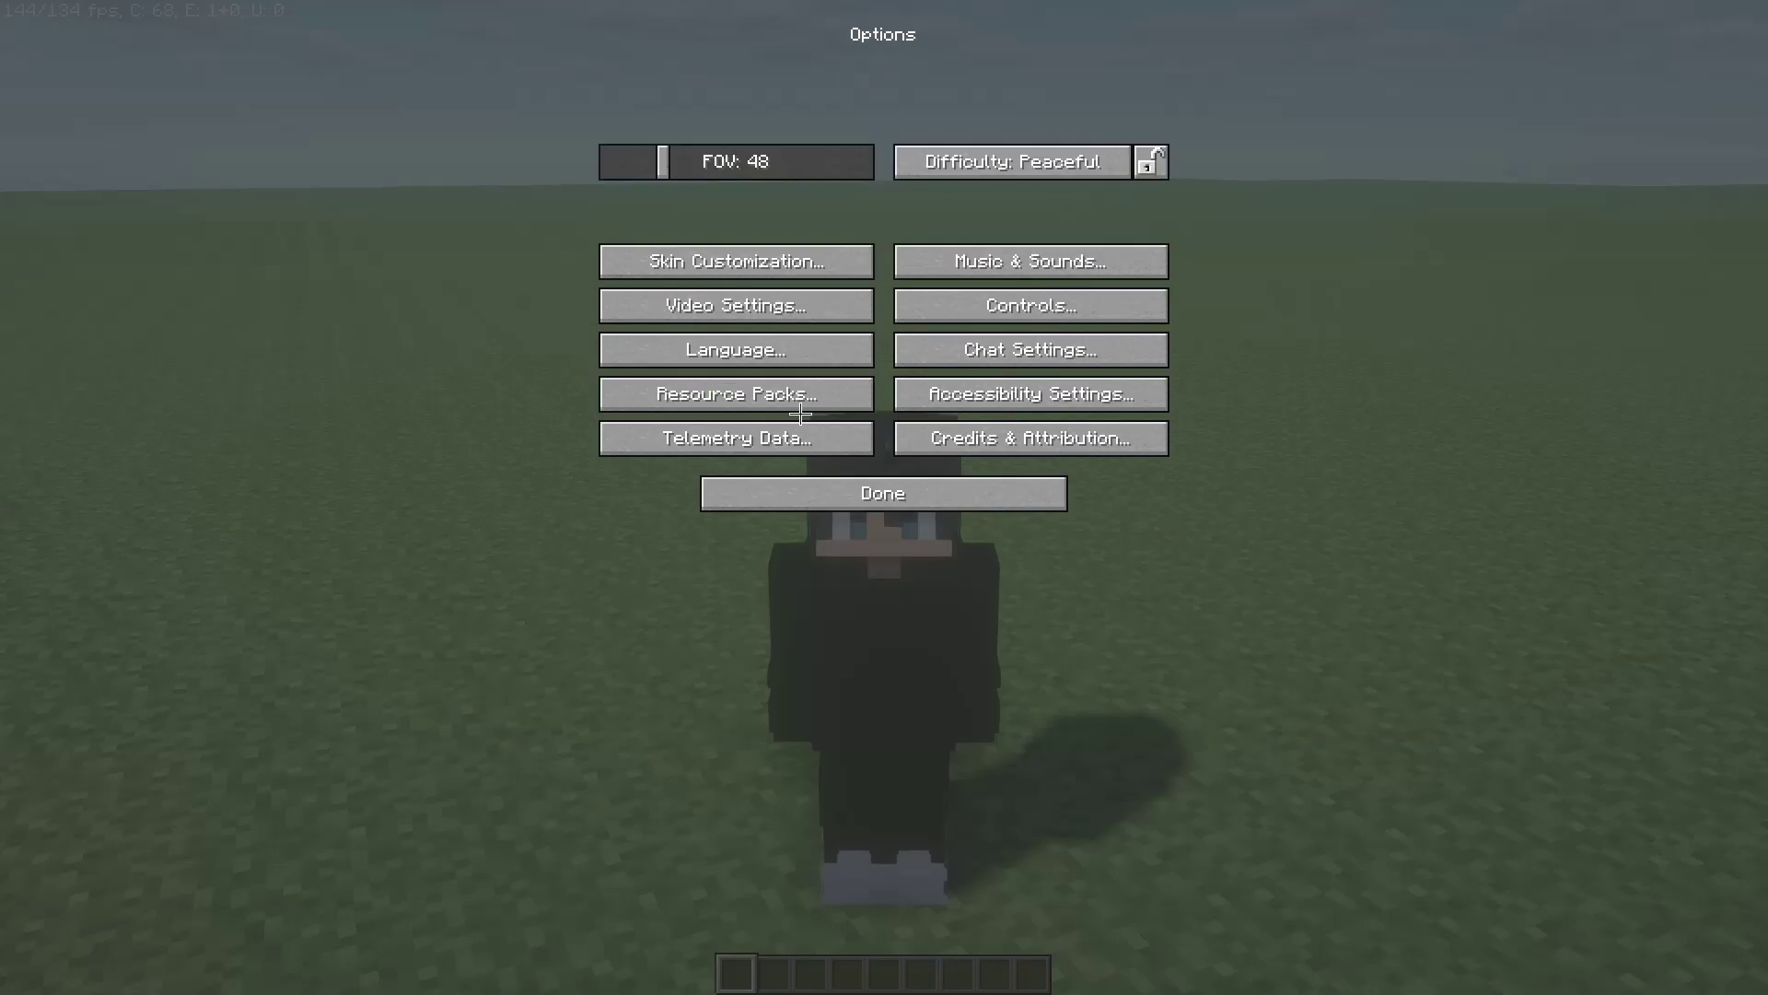
{"action": "left_click", "coordinate": [779, 316]}
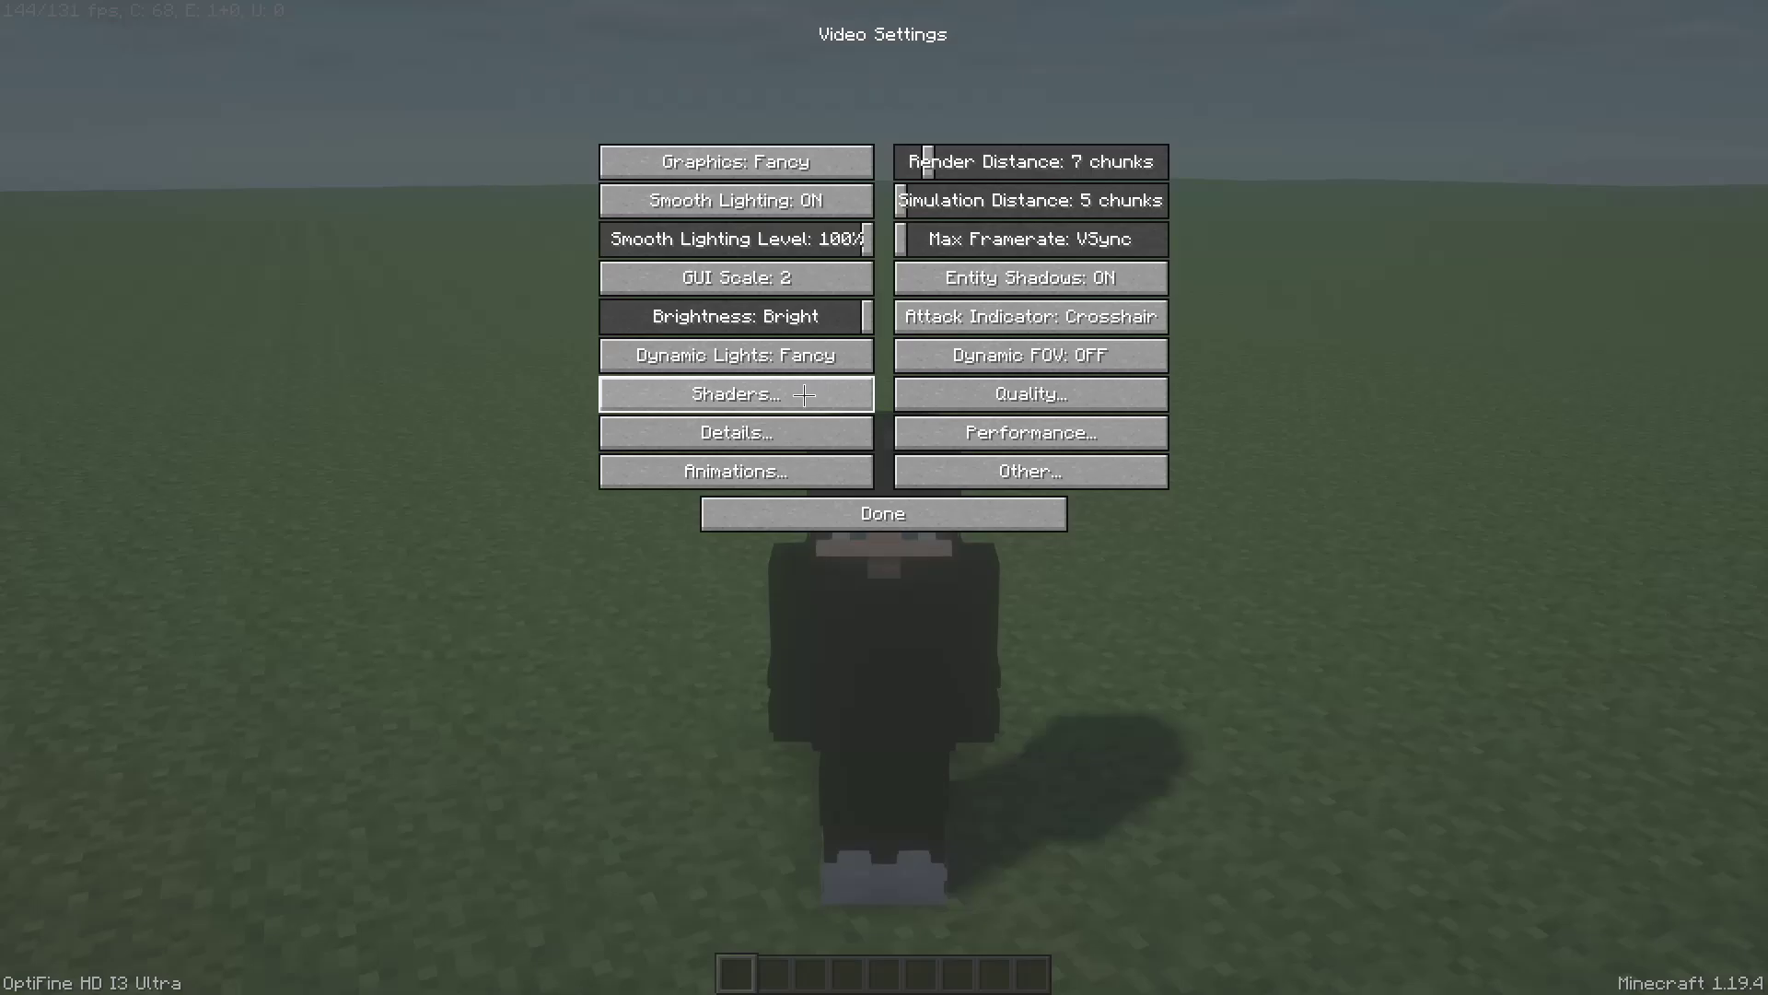
{"action": "left_click", "coordinate": [804, 394]}
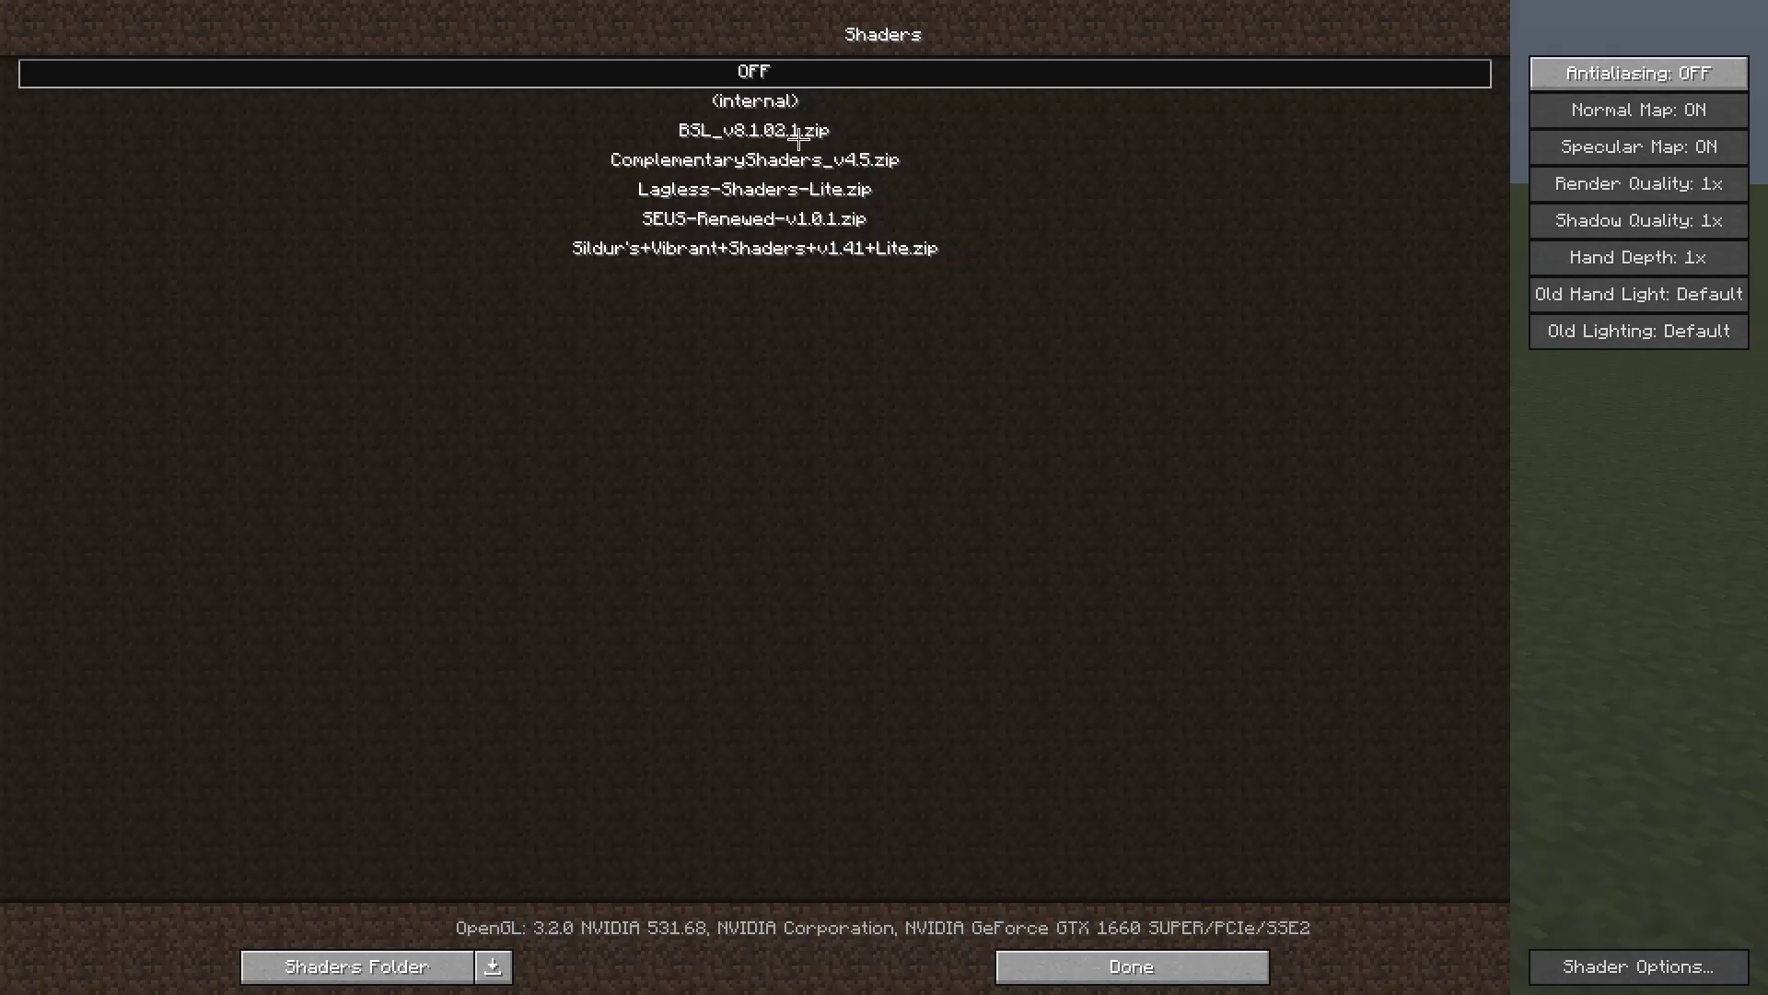
{"action": "left_click", "coordinate": [801, 131]}
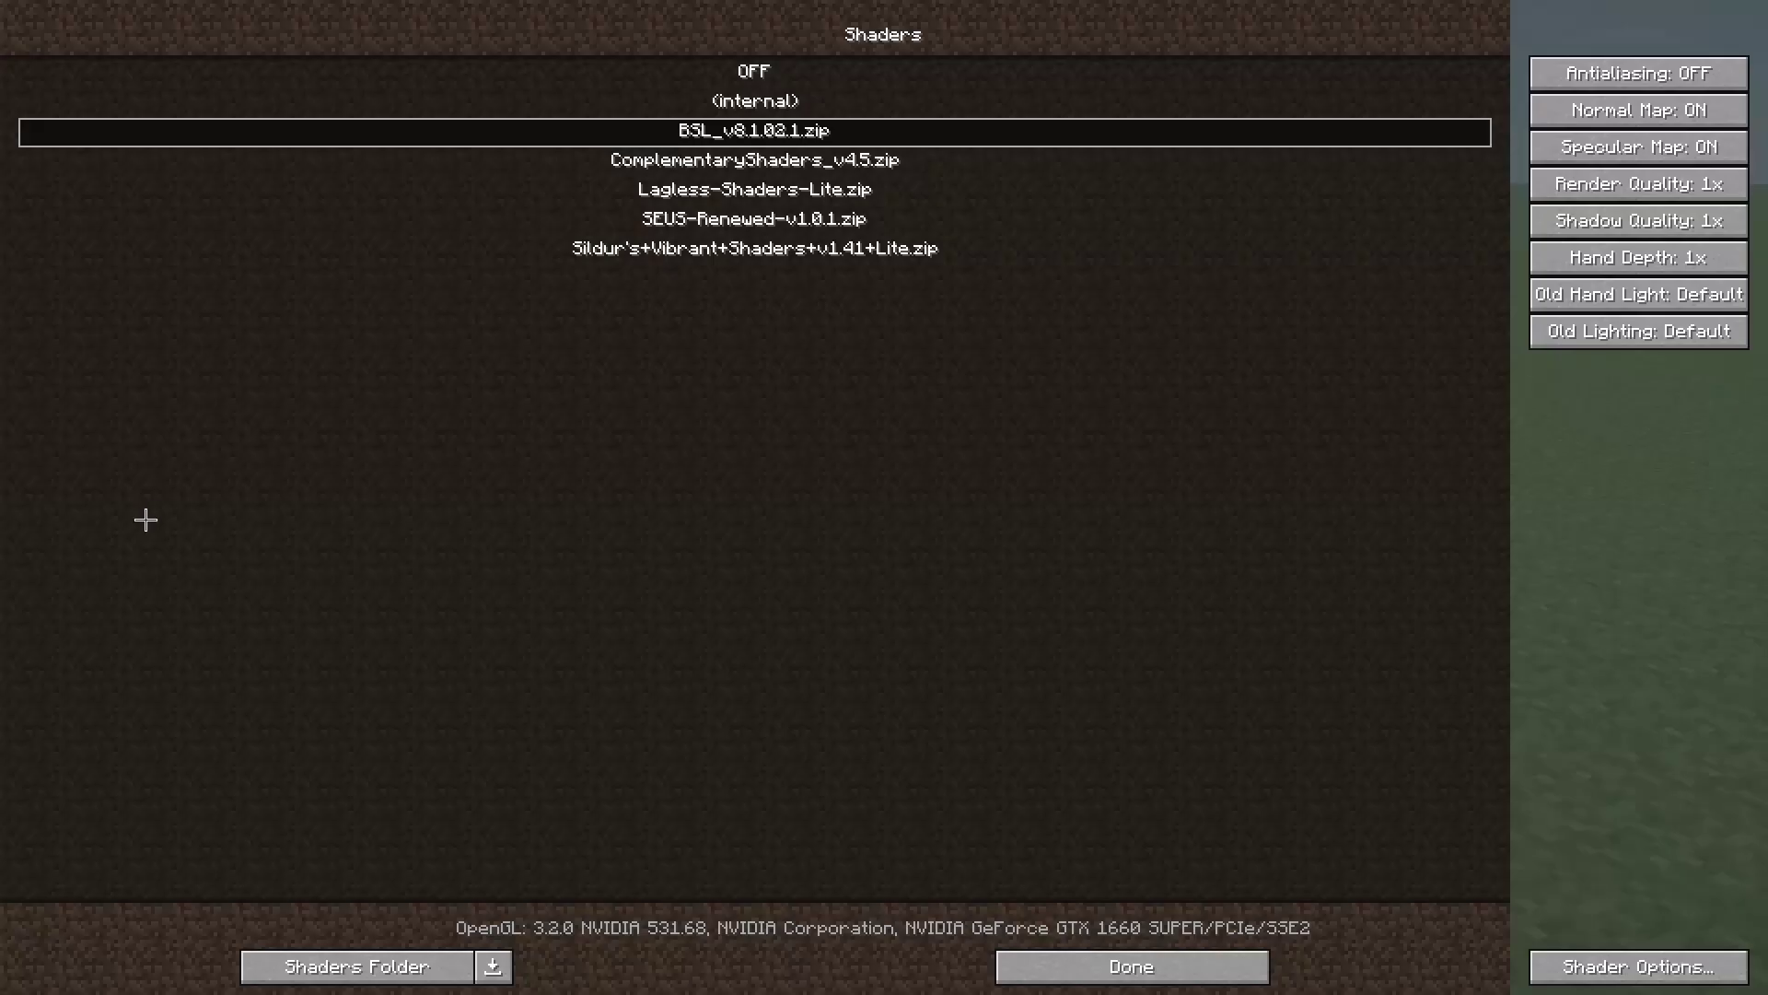
- Leave the shader pack list and video settings to return toward the game
{"action": "left_click", "coordinate": [1054, 967]}
{"action": "left_click", "coordinate": [1007, 514]}
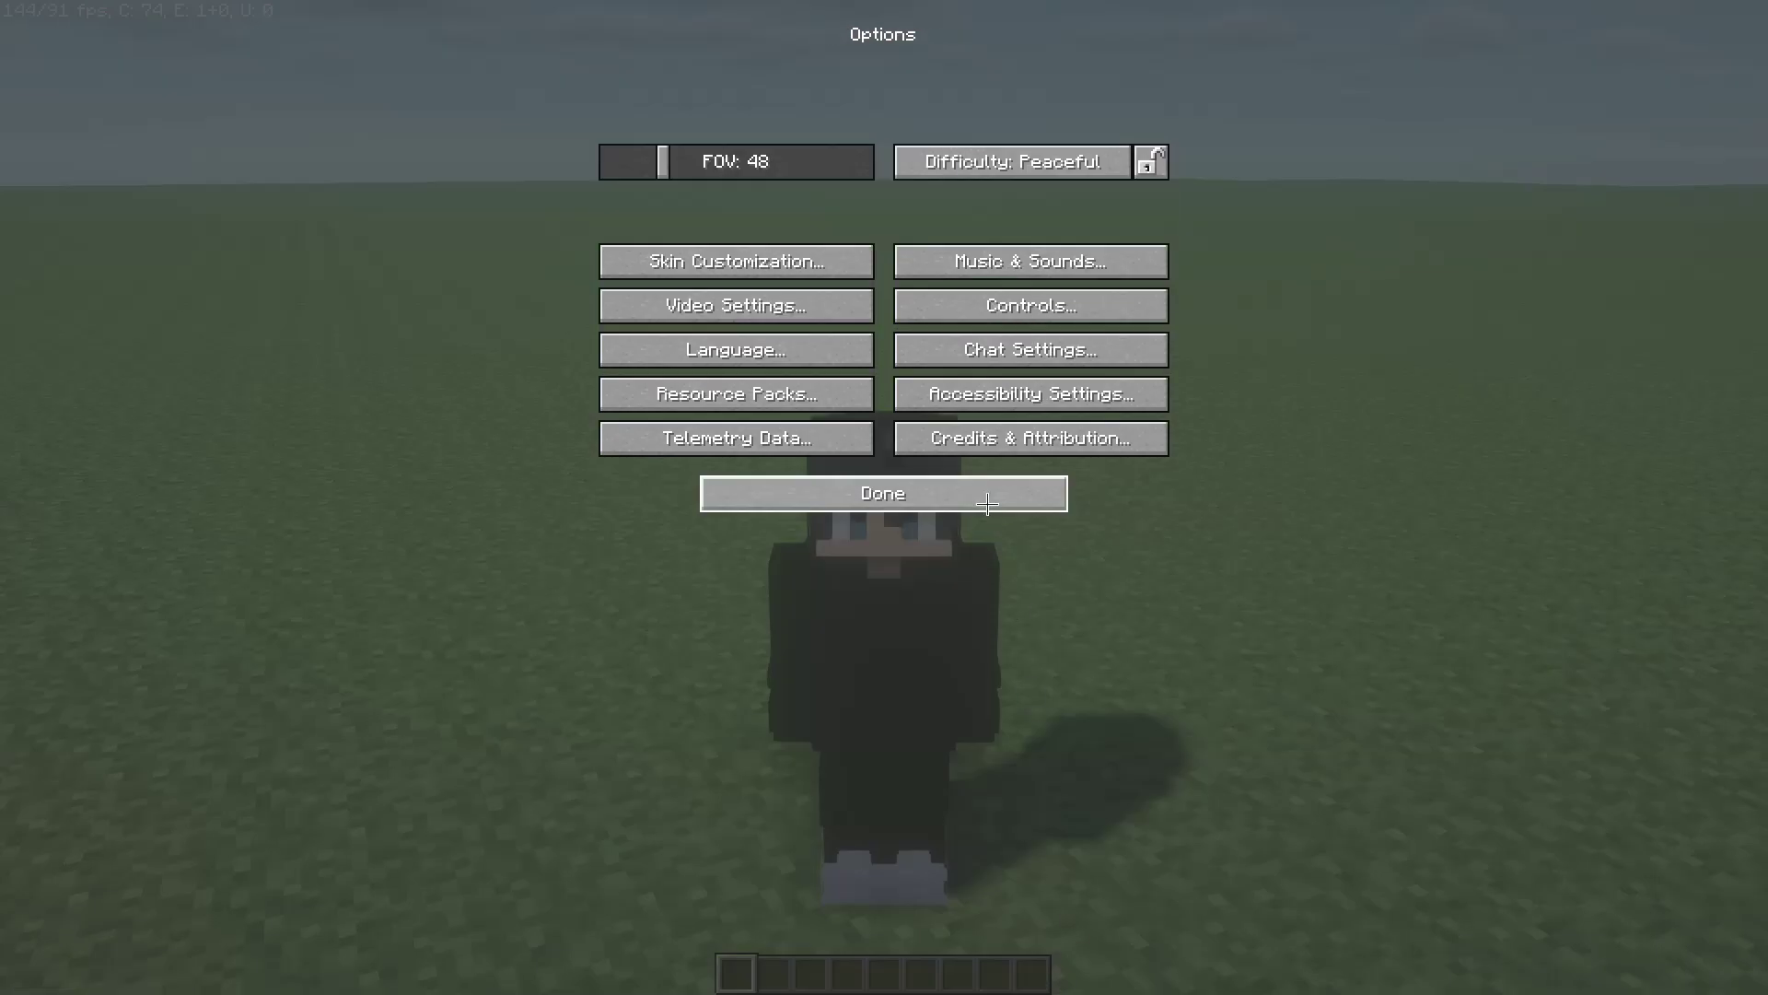
{"action": "left_click", "coordinate": [865, 278]}
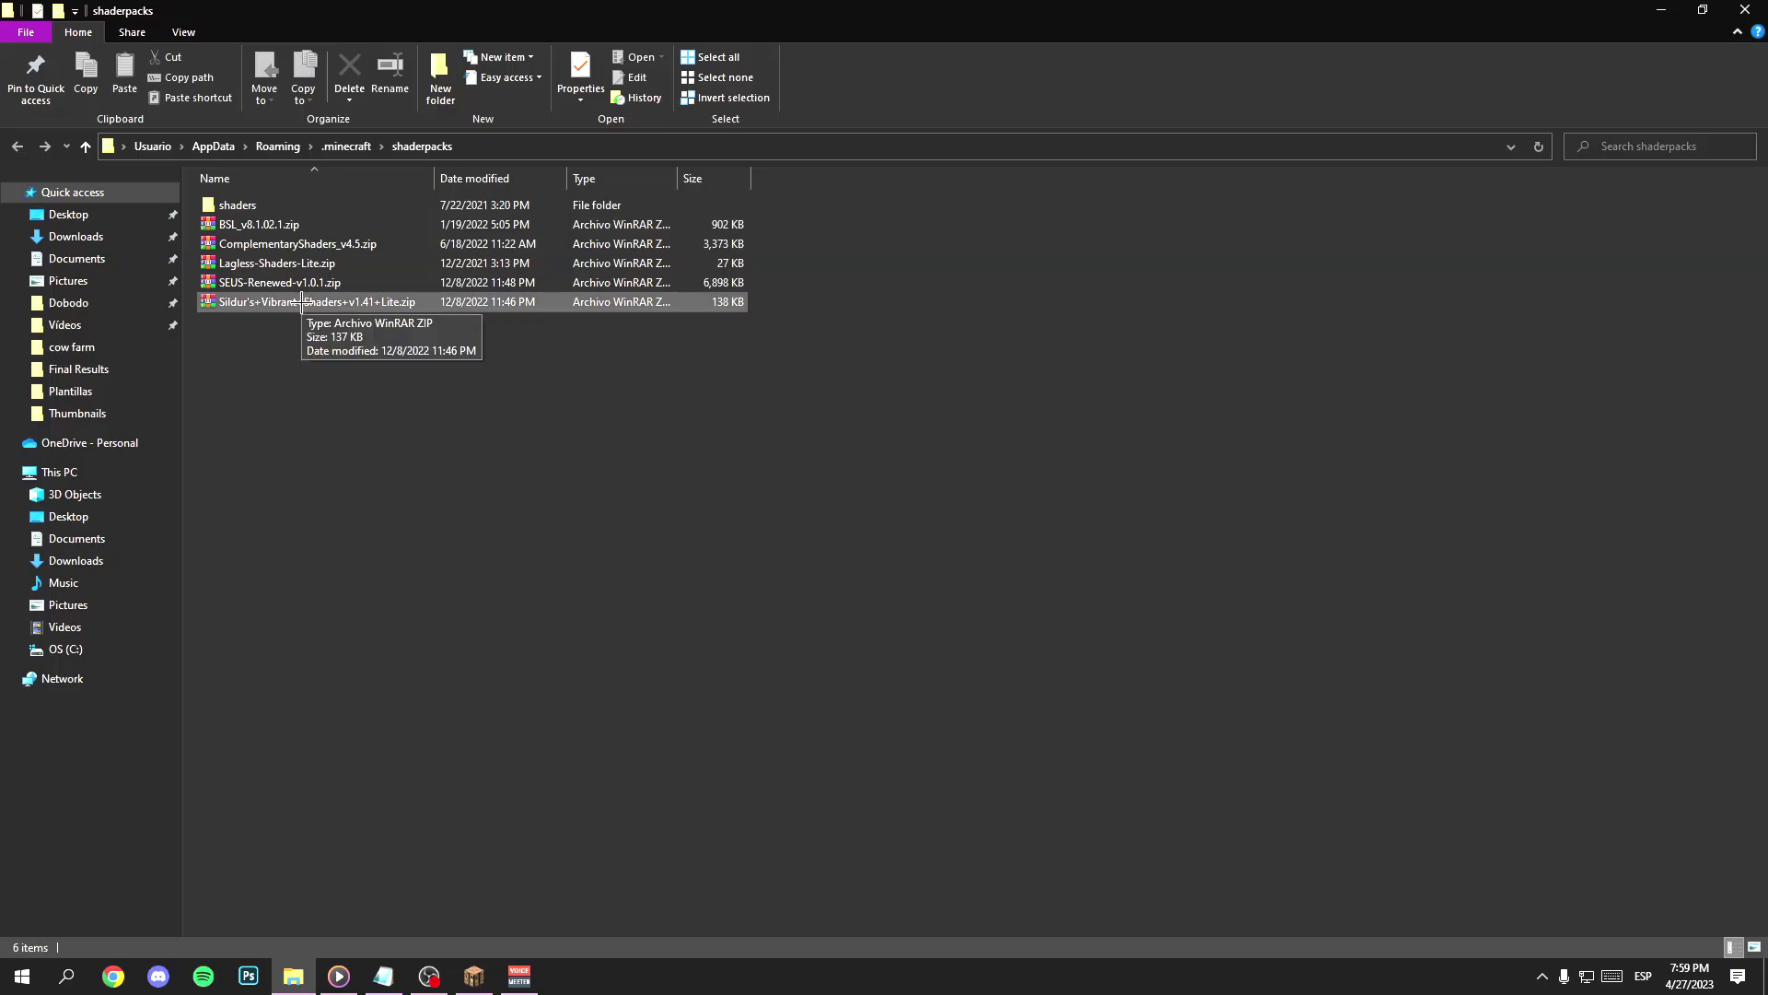
- Extract the Sildur's Vibrant Shaders v1.41 Lite zip into the shaderpacks folder
{"action": "right_click", "coordinate": [302, 302]}
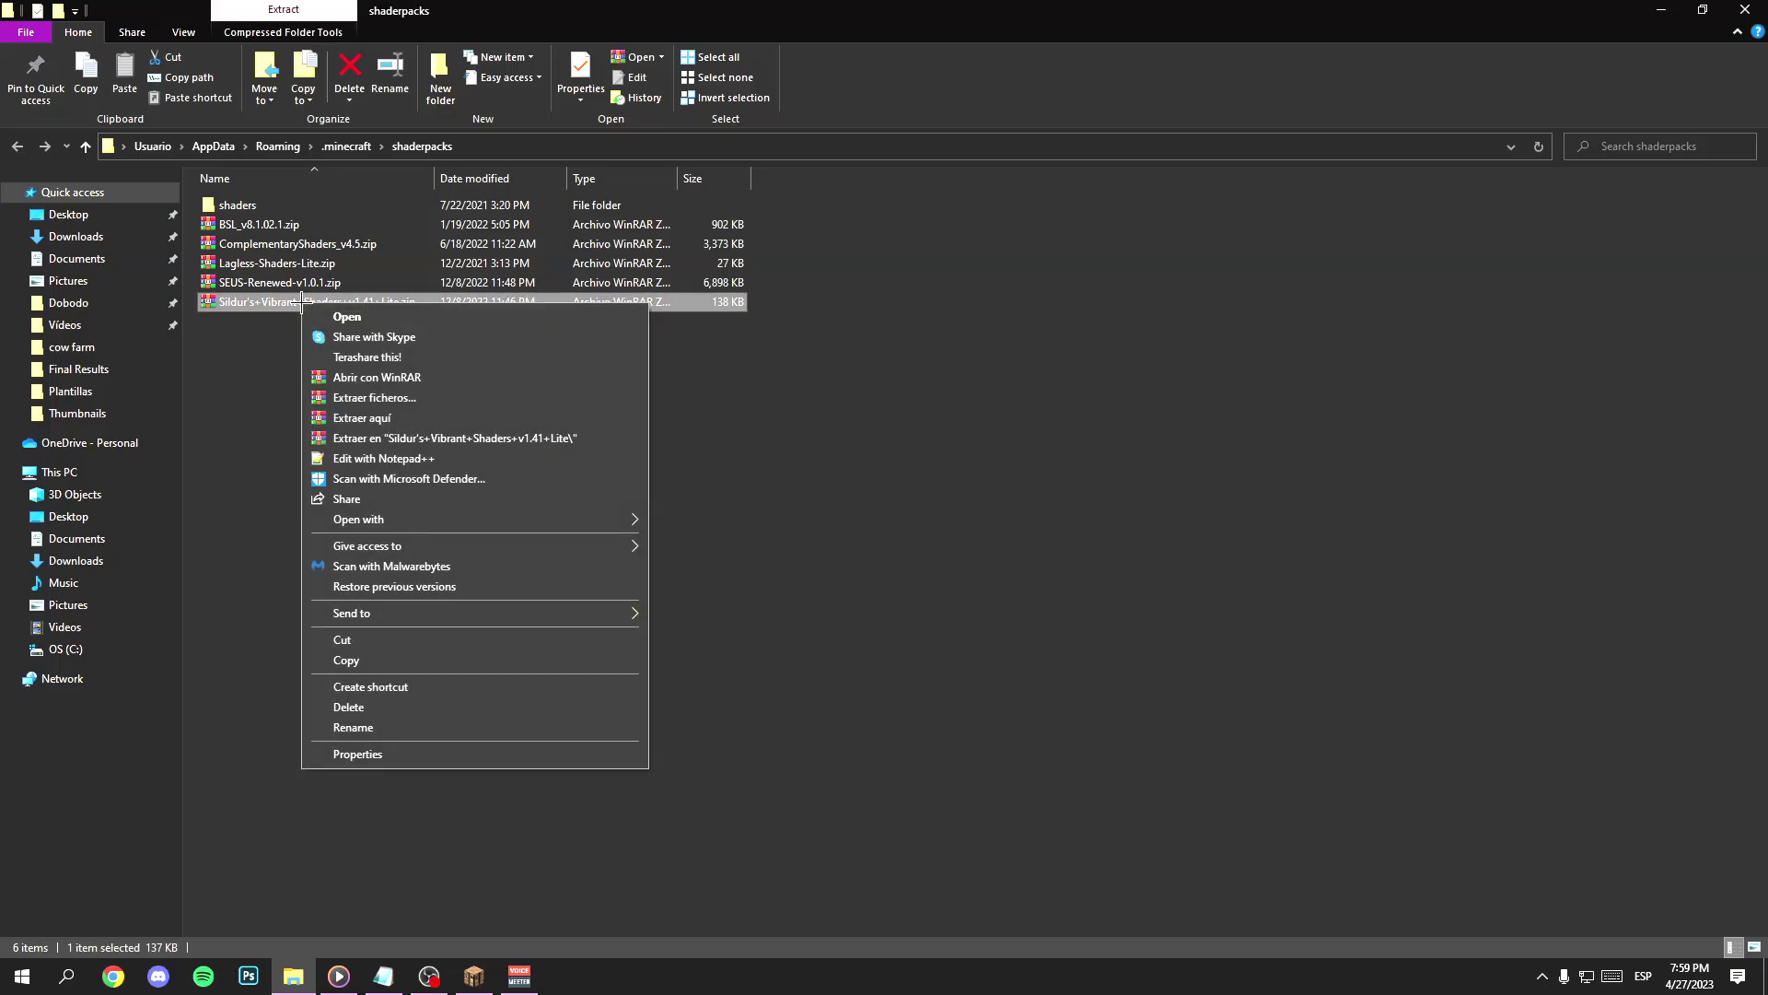
{"action": "left_click", "coordinate": [414, 418]}
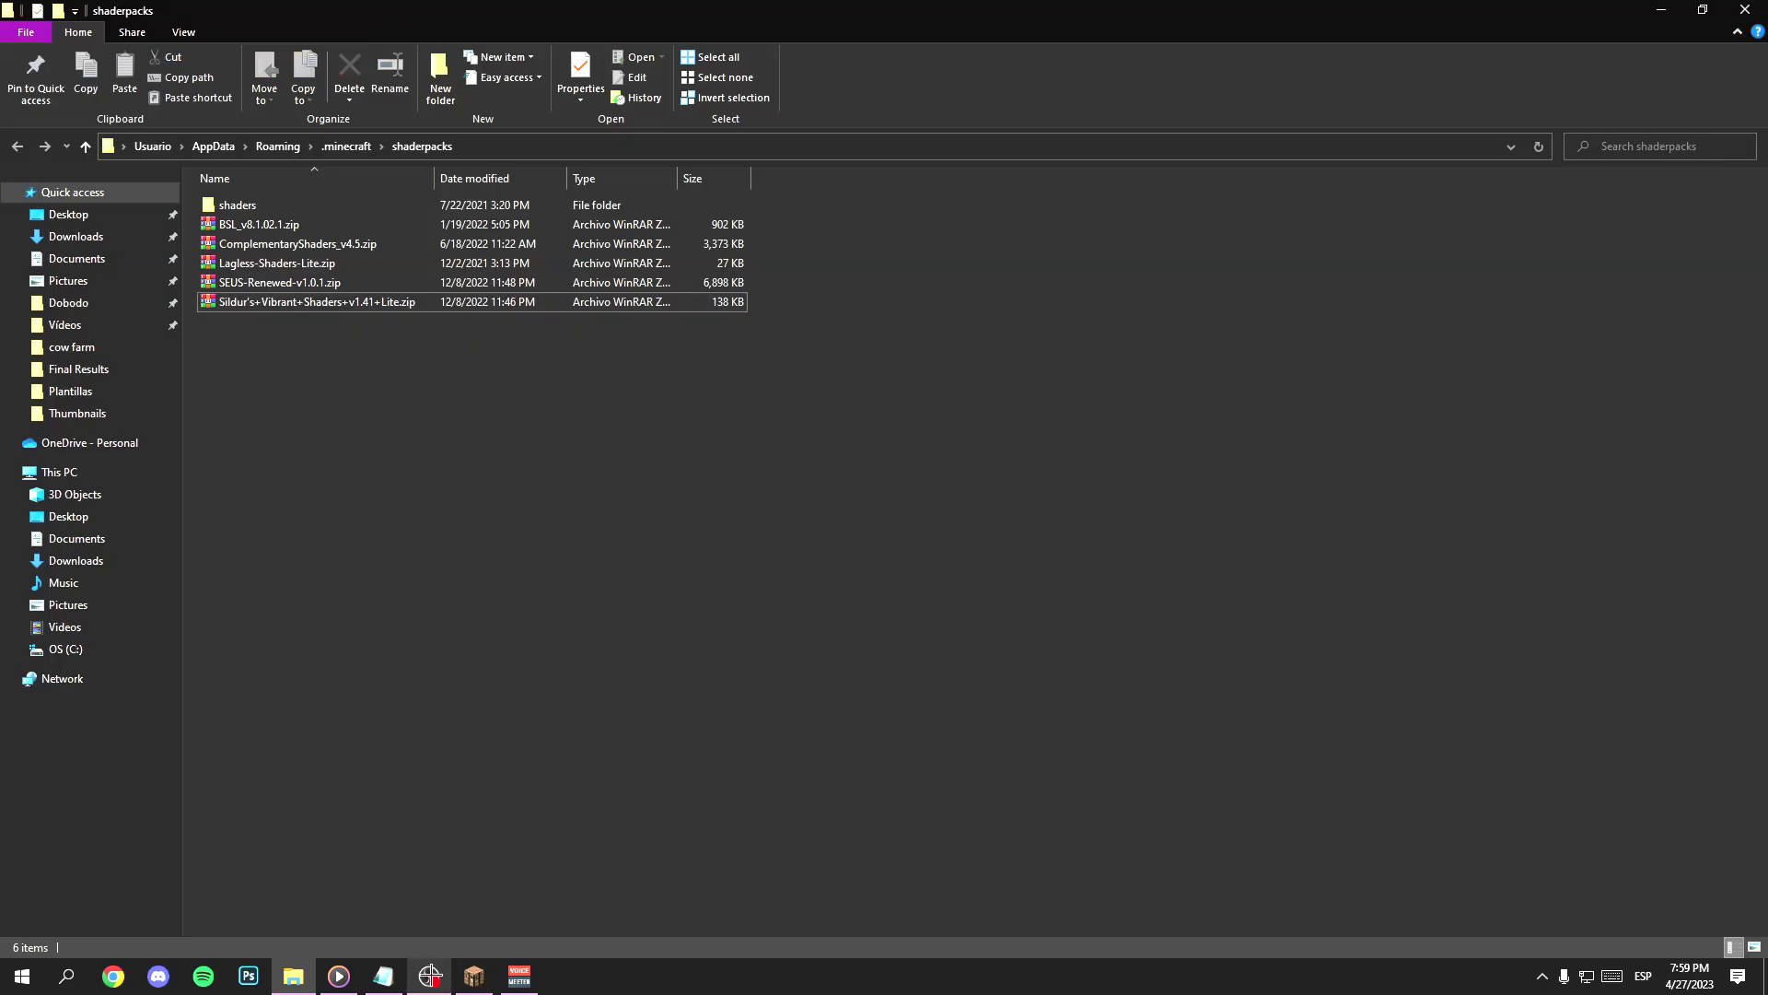
{"action": "left_click", "coordinate": [430, 977]}
- Exit the Shaders and Video Settings screens, resume the world, and switch to third-person view
{"action": "left_click", "coordinate": [1106, 962]}
{"action": "left_click", "coordinate": [993, 523]}
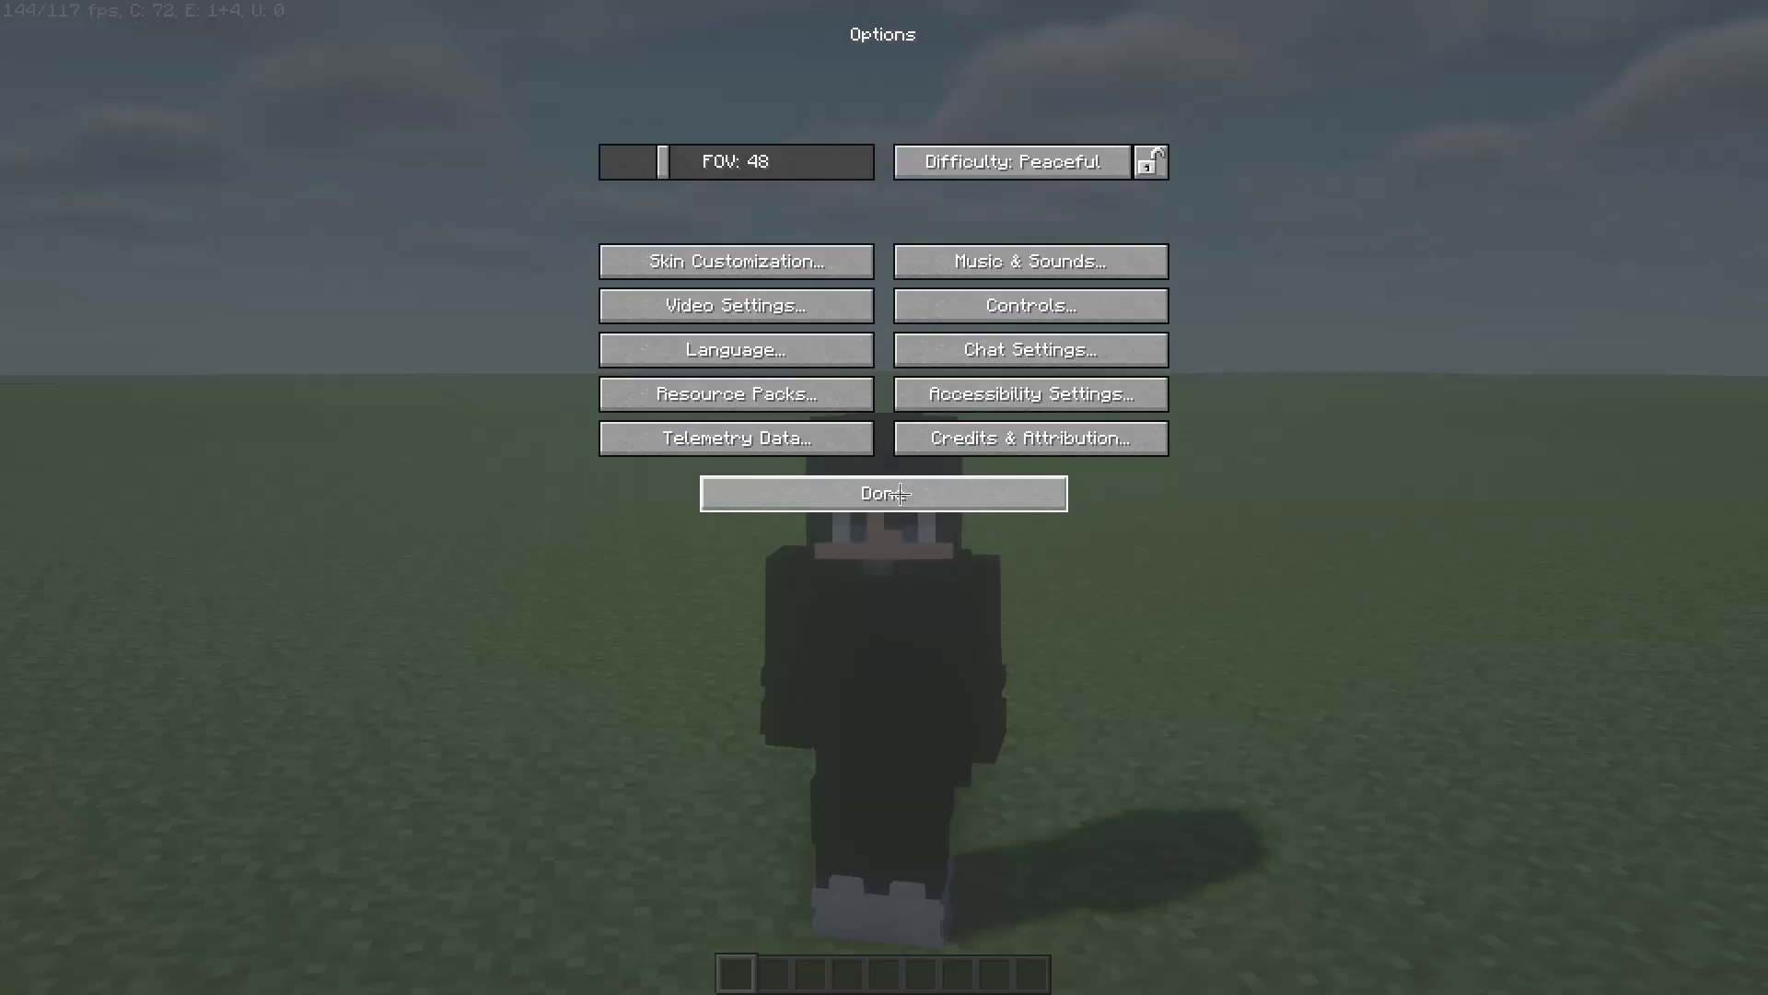
{"action": "key", "text": "Escape"}
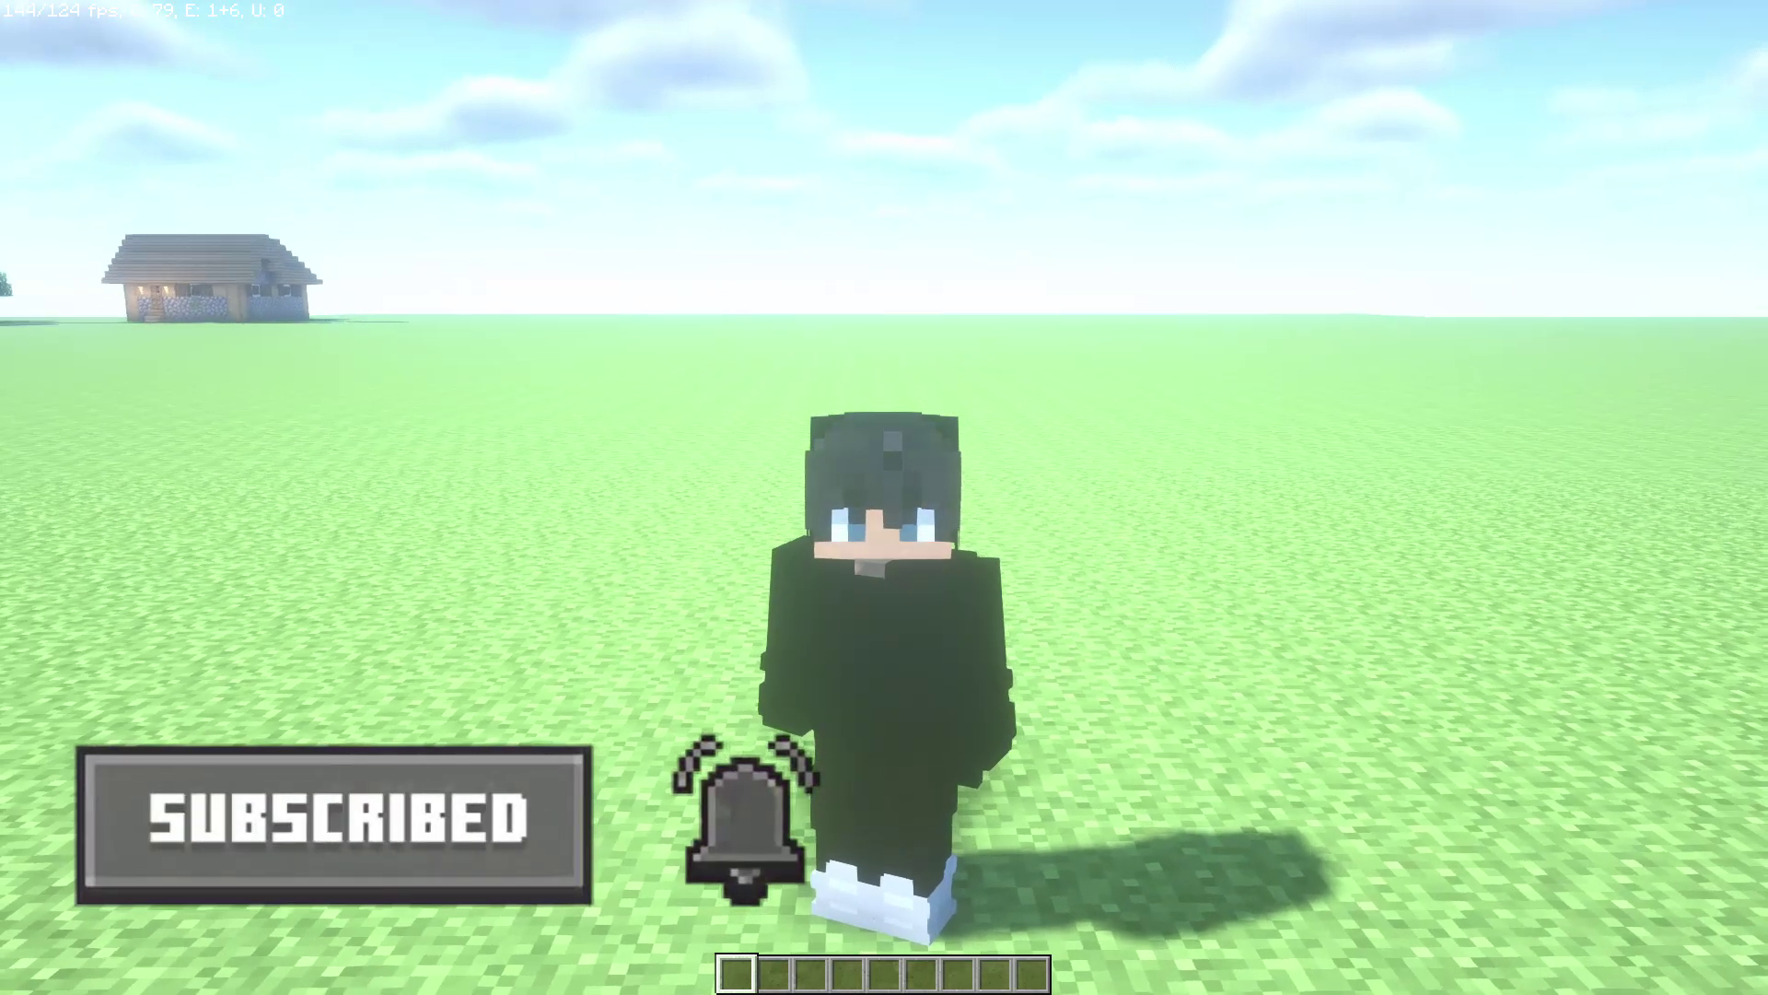
{"action": "key", "text": "F5"}
{"action": "key", "text": "F5"}
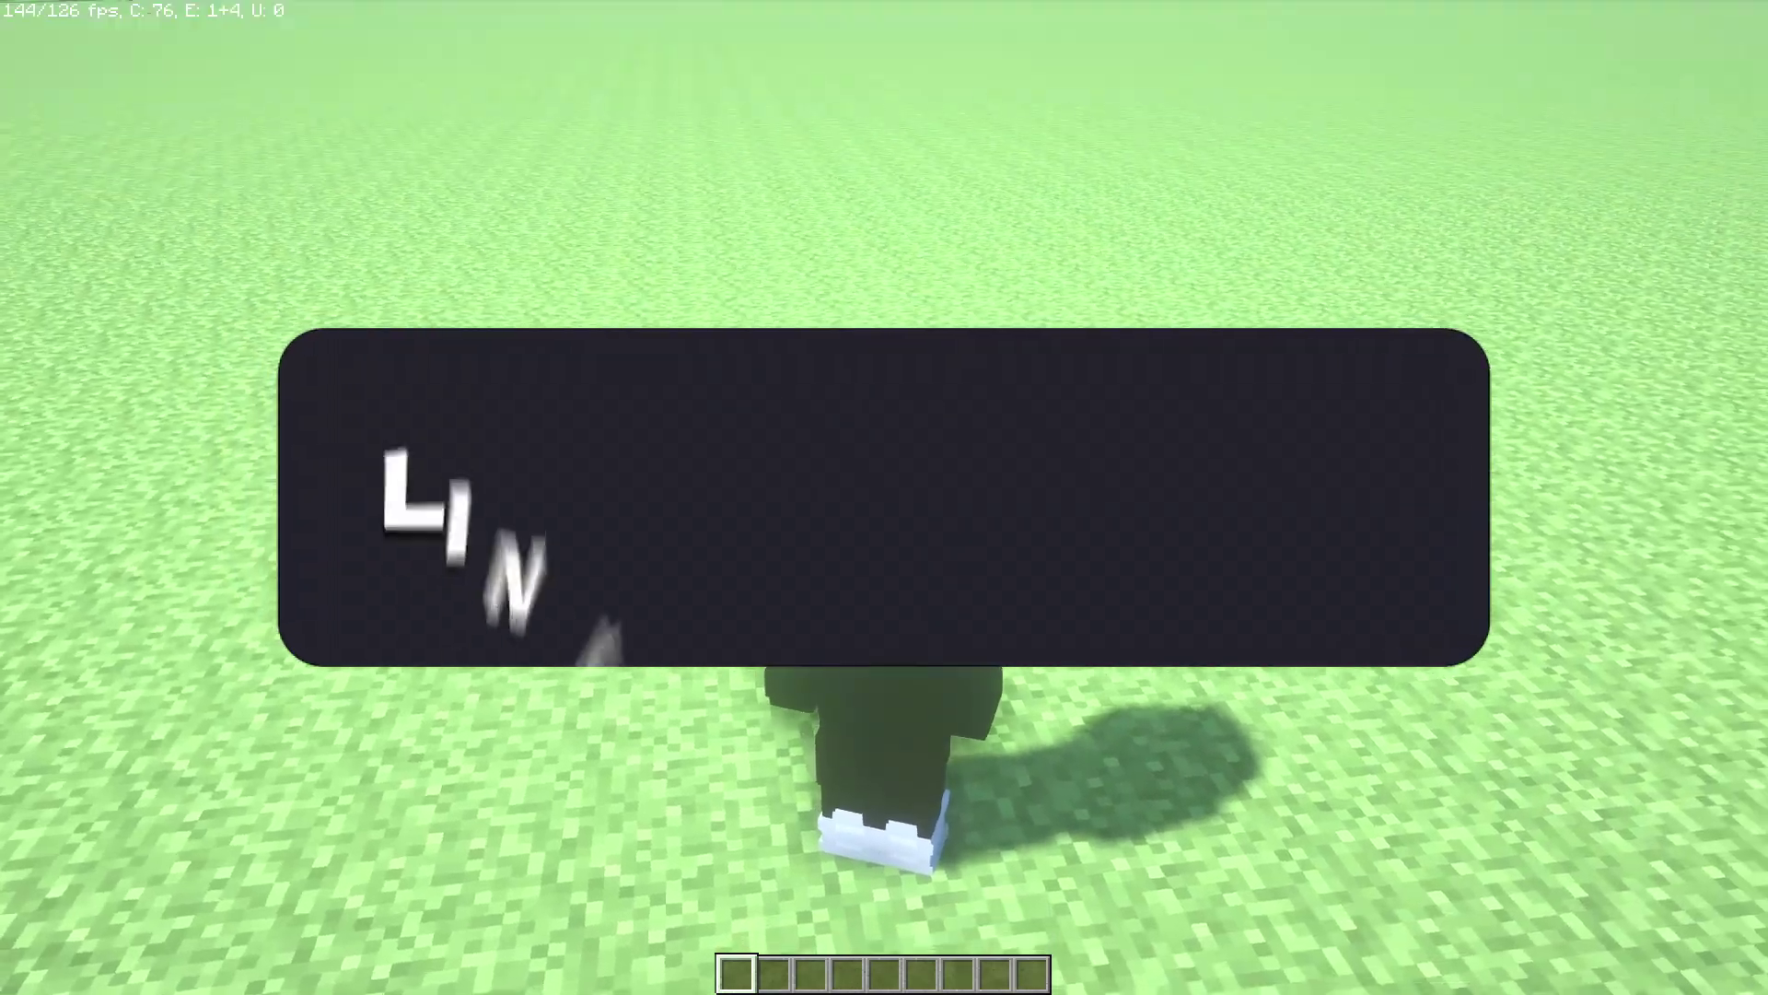